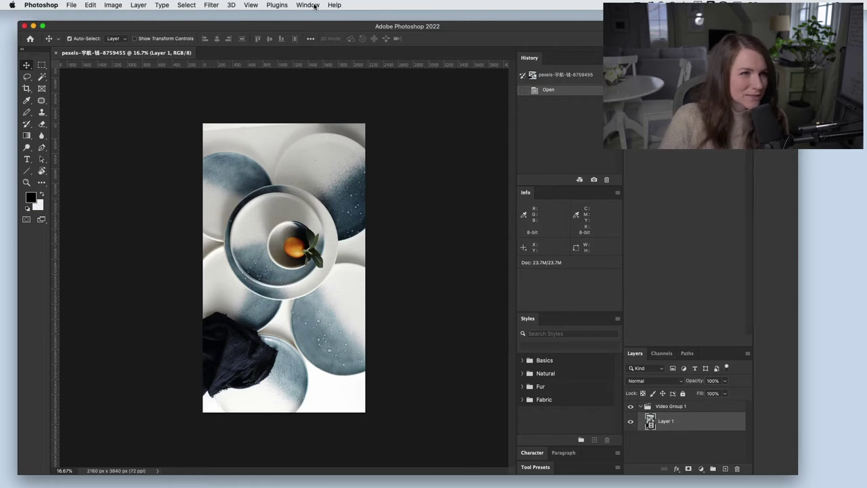
Open the Window menu to pick a panel to show.
{"action": "left_click", "coordinate": [314, 6]}
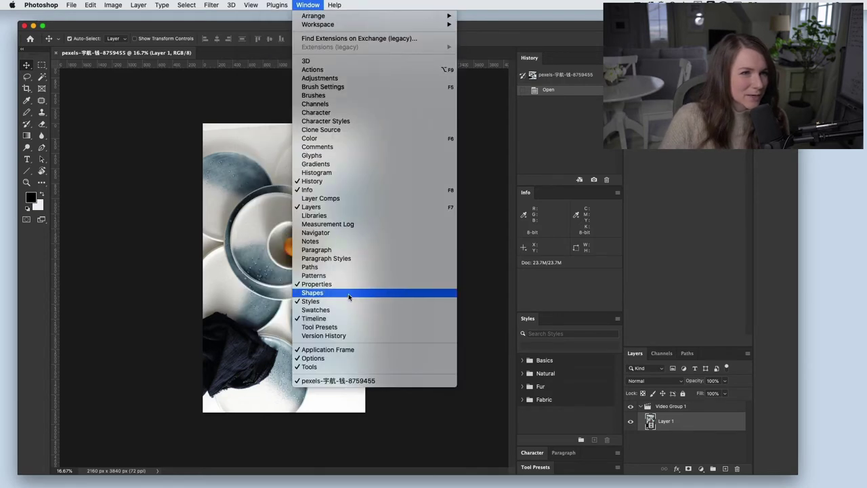
Show the Timeline and draw a tall rectangle over most of the frame.
{"action": "left_click", "coordinate": [348, 321]}
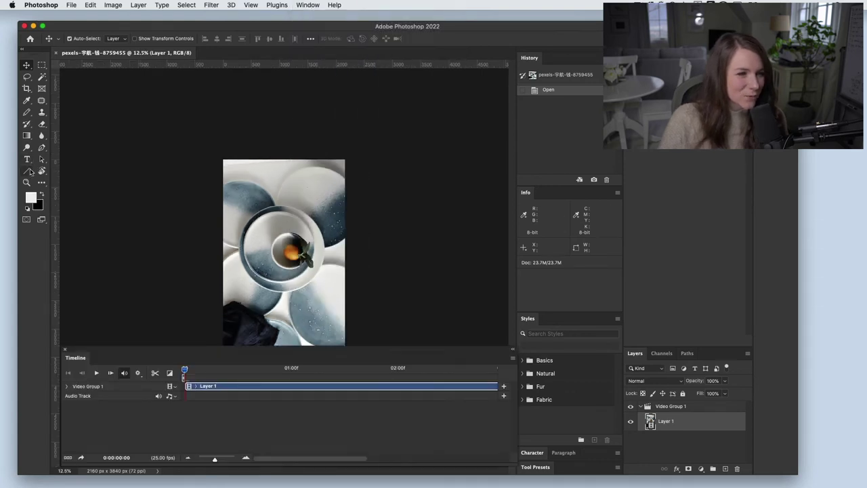
{"action": "left_click_drag", "start_coordinate": [28, 172], "coordinate": [47, 170]}
{"action": "left_click", "coordinate": [59, 171]}
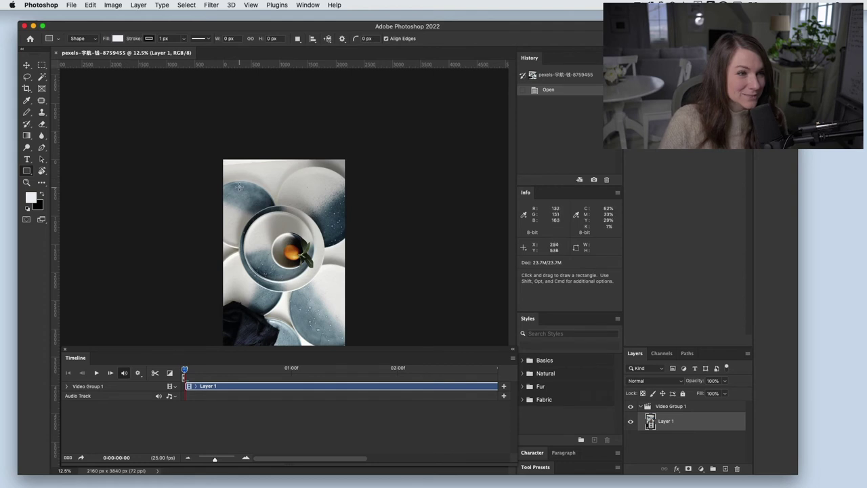
{"action": "left_click_drag", "start_coordinate": [237, 191], "coordinate": [334, 345]}
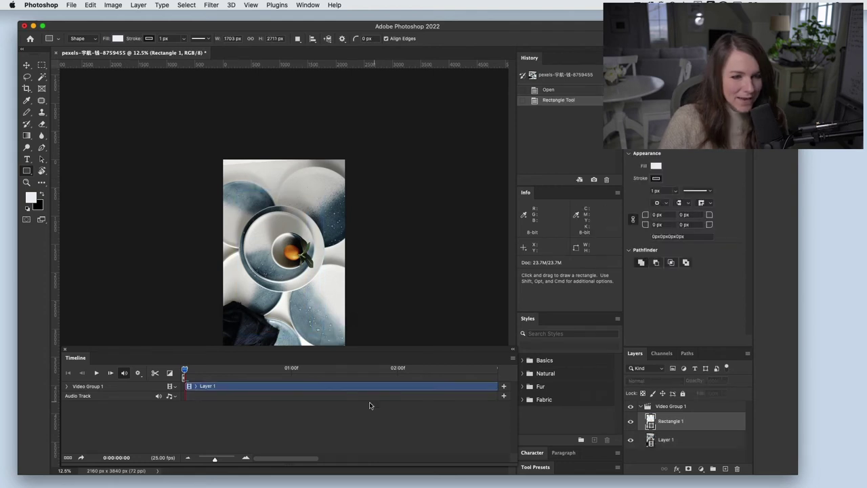
Put Rectangle 1 above Video Group 1 and start its clip at 0.
{"action": "left_click_drag", "start_coordinate": [215, 460], "coordinate": [213, 461]}
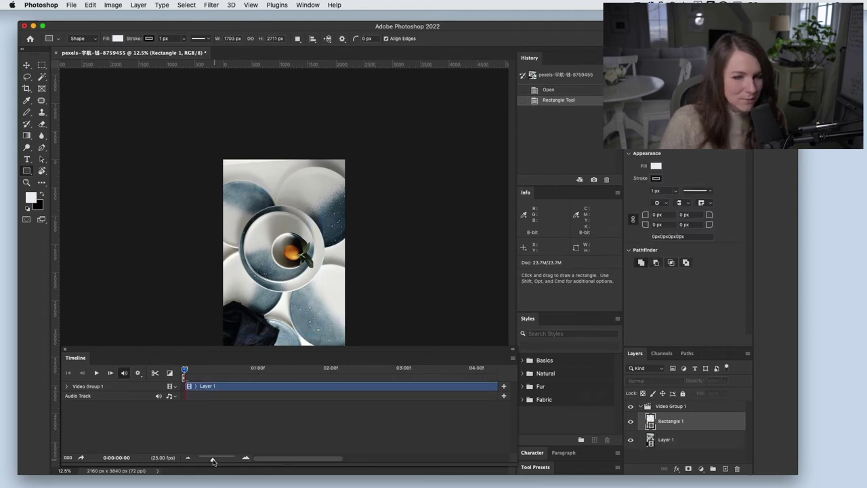
{"action": "left_click_drag", "start_coordinate": [652, 424], "coordinate": [654, 401]}
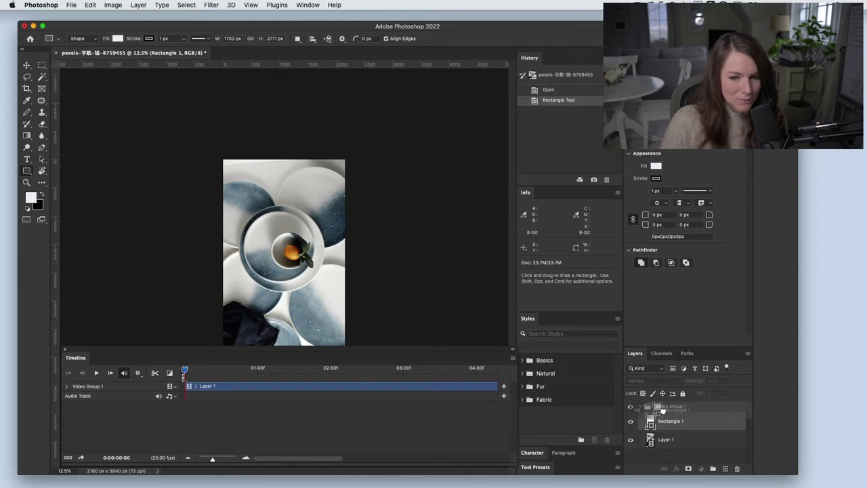
{"action": "left_click_drag", "start_coordinate": [639, 371], "coordinate": [638, 374]}
{"action": "left_click_drag", "start_coordinate": [407, 348], "coordinate": [217, 357]}
{"action": "left_click_drag", "start_coordinate": [533, 357], "coordinate": [325, 349]}
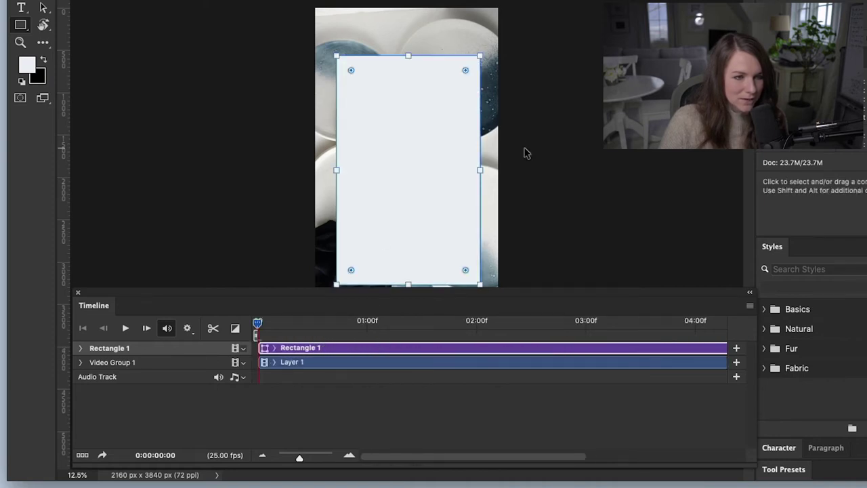
{"action": "key", "text": "super+minus"}
Move the white rectangle lower in the frame and set its opacity to 92%.
{"action": "key", "text": "v"}
{"action": "left_click_drag", "start_coordinate": [427, 172], "coordinate": [411, 179]}
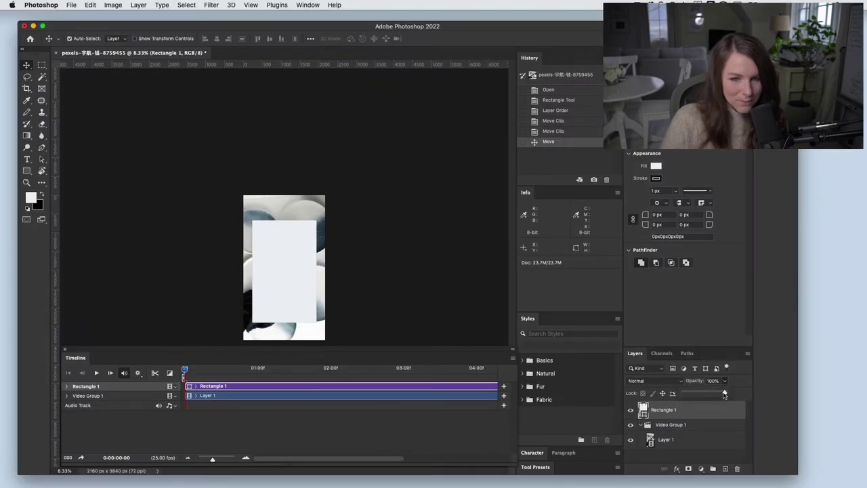
{"action": "left_click_drag", "start_coordinate": [724, 395], "coordinate": [723, 395]}
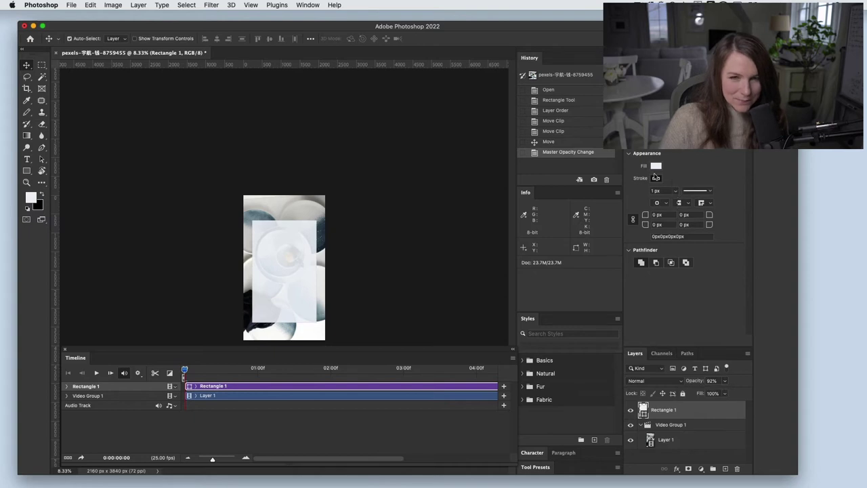
Set the rectangle's stroke width to 0 px and draw a text box across it.
{"action": "left_click", "coordinate": [675, 192]}
{"action": "left_click", "coordinate": [674, 203]}
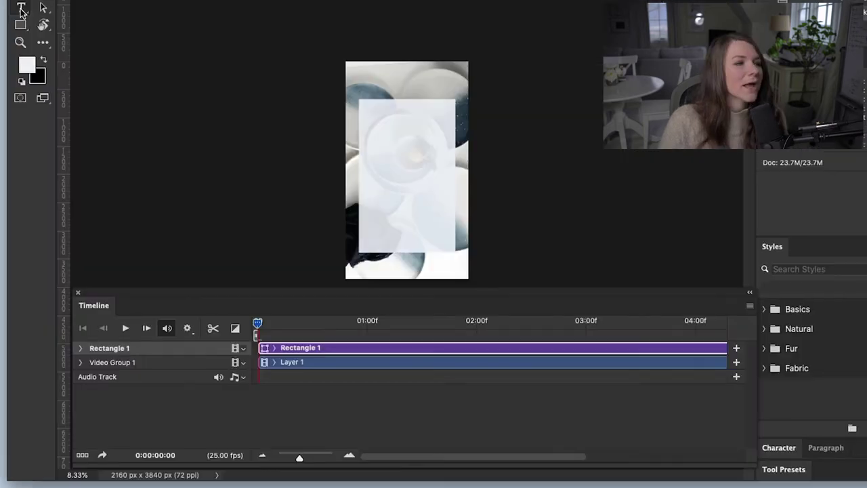
{"action": "left_click", "coordinate": [21, 10]}
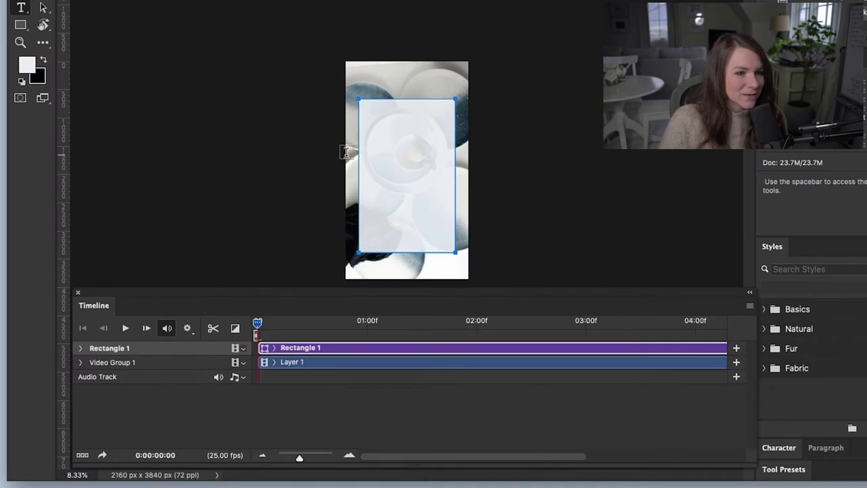
{"action": "left_click_drag", "start_coordinate": [346, 155], "coordinate": [469, 227]}
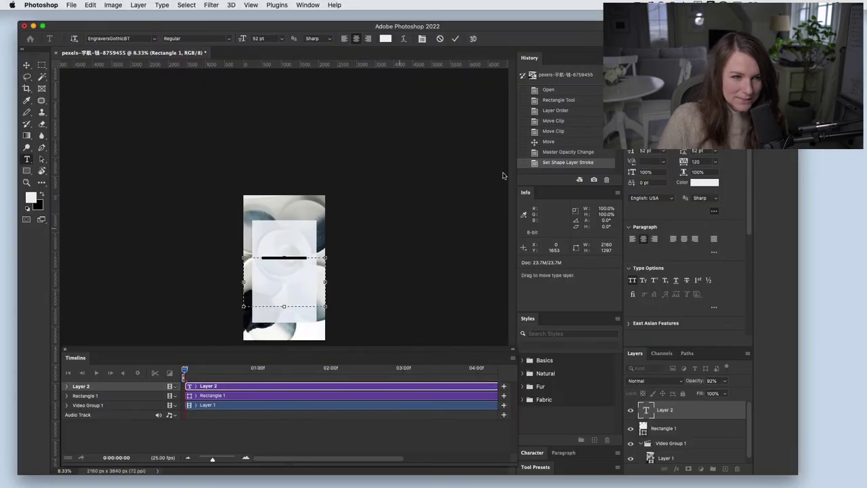
Commit the headline "How to Use the New Showit Line Tool" in dark Delores.
{"action": "left_click", "coordinate": [703, 183]}
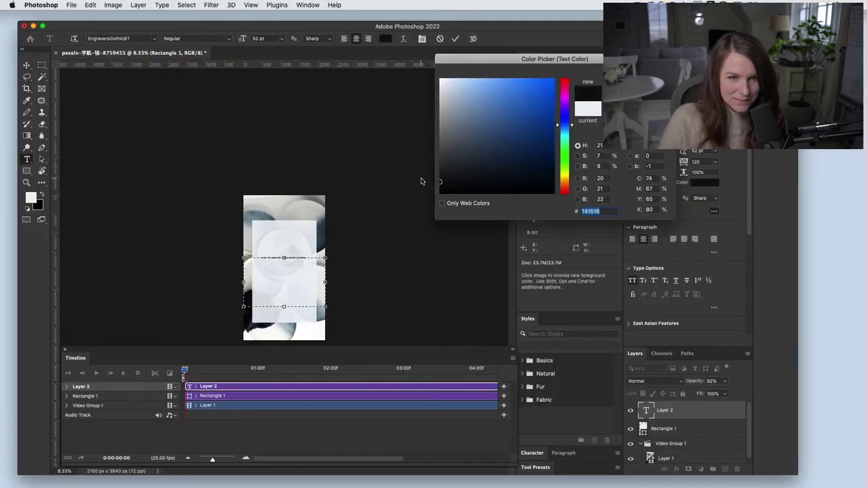
{"action": "left_click", "coordinate": [422, 181]}
{"action": "key", "text": "Return"}
{"action": "type", "text": "Delores"}
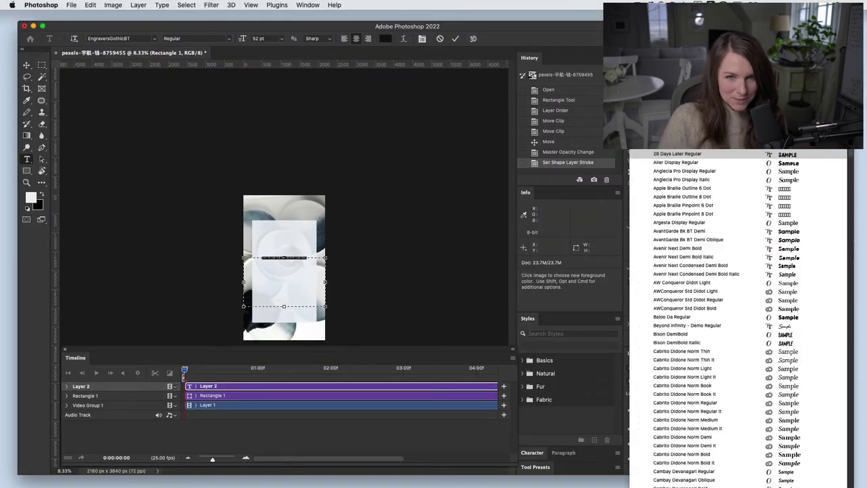
{"action": "key", "text": "Return"}
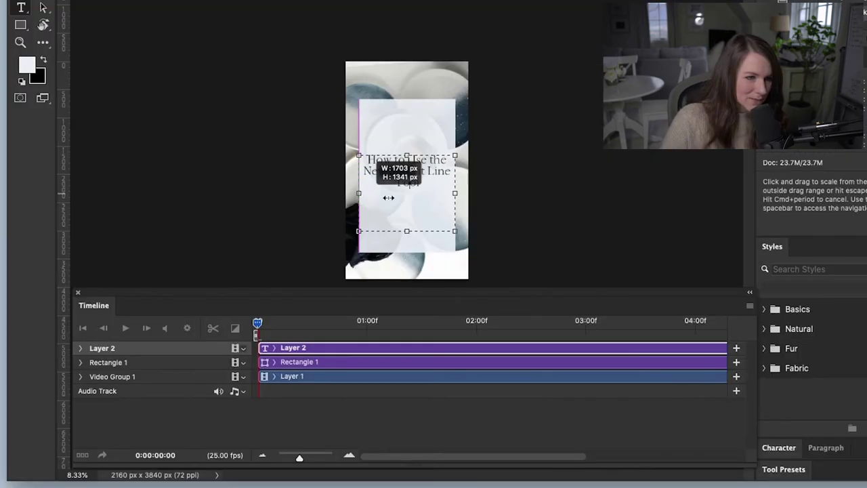
{"action": "left_click", "coordinate": [174, 315]}
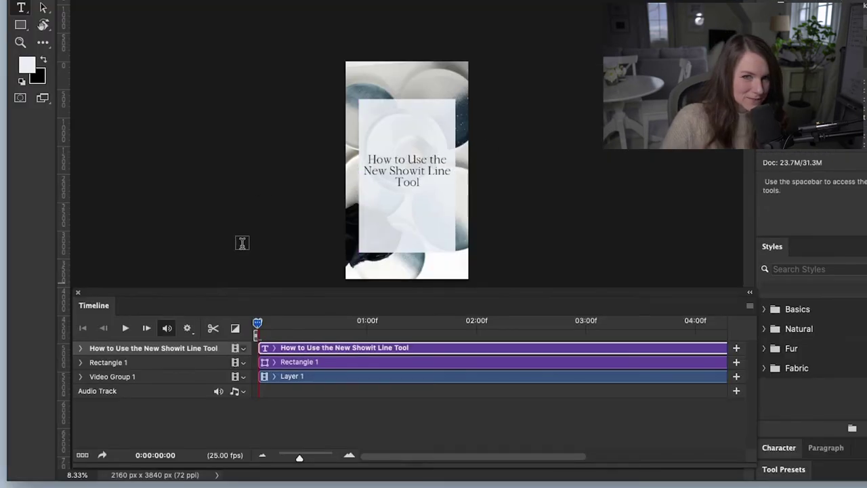
Increase the headline's line spacing and keep it in its original position.
{"action": "left_click", "coordinate": [427, 160]}
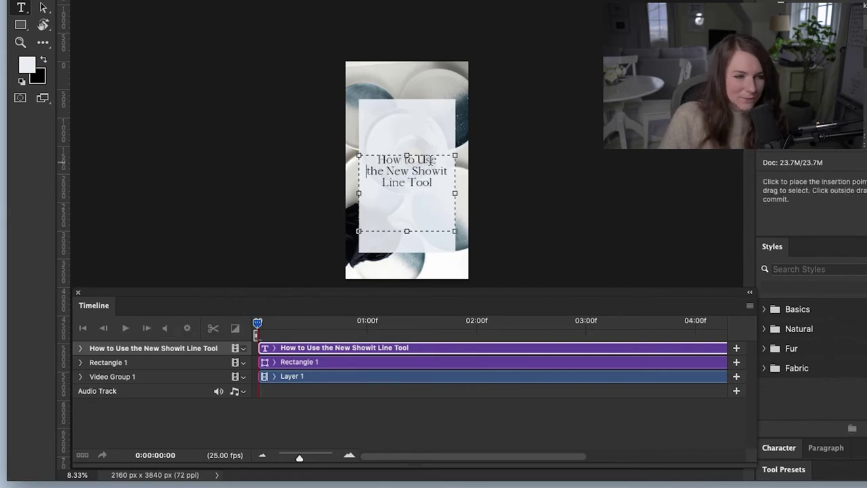
{"action": "left_click", "coordinate": [367, 170]}
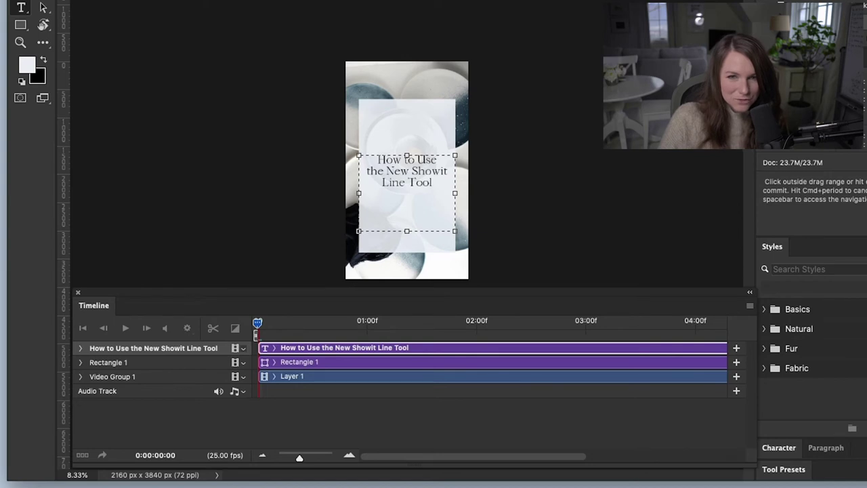
{"action": "key", "text": "super+a"}
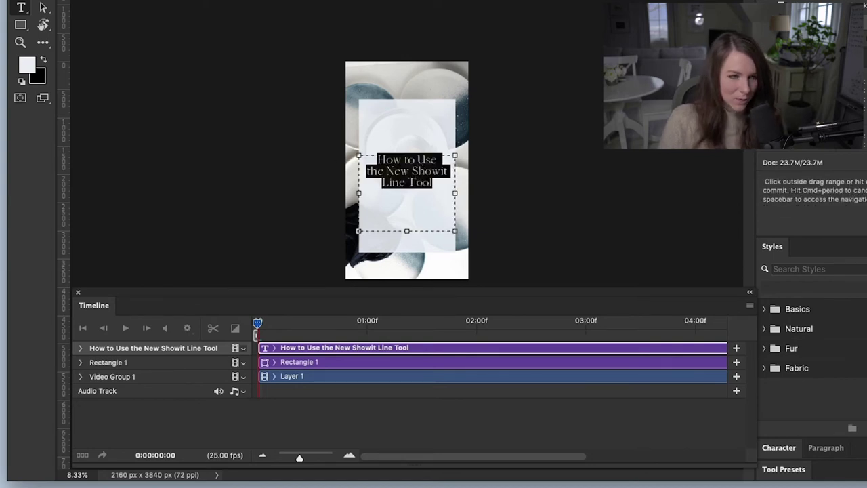
{"action": "key", "text": "alt+Down"}
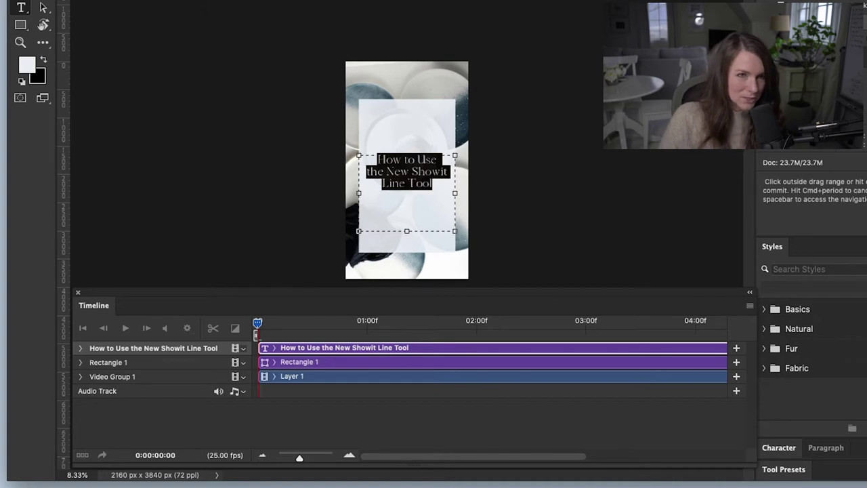
{"action": "key", "text": "super+Return"}
{"action": "left_click_drag", "start_coordinate": [434, 181], "coordinate": [434, 185]}
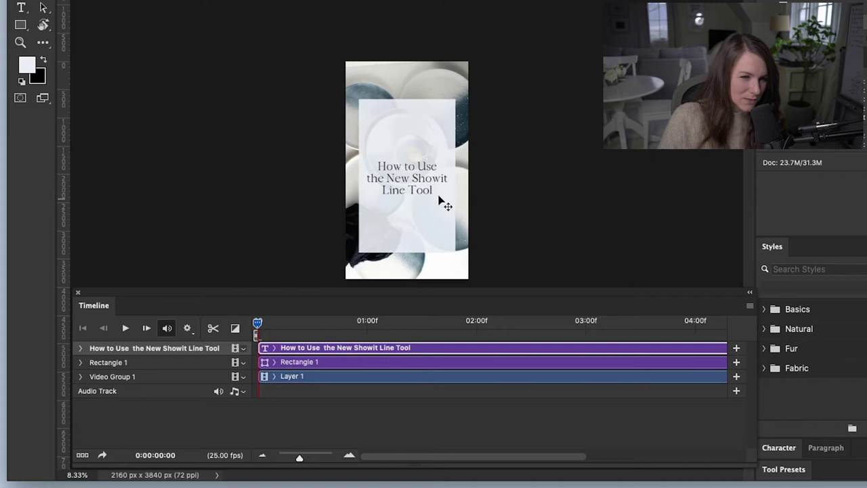
{"action": "key", "text": "super+z"}
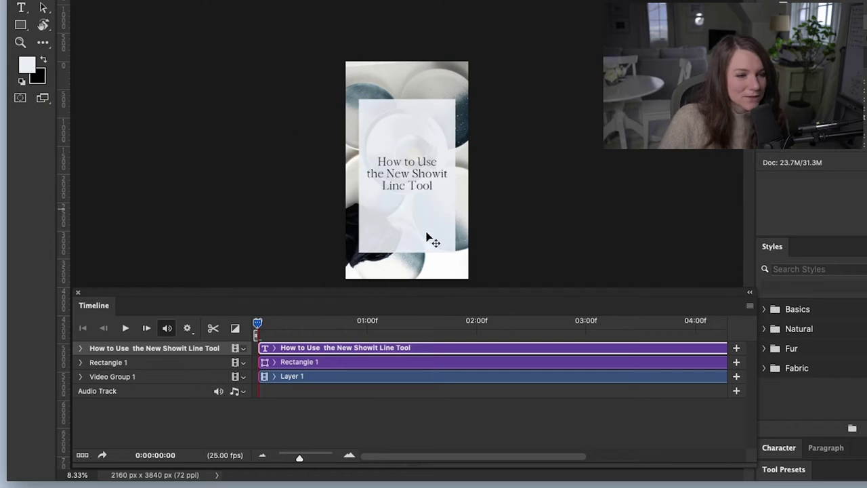
Extend the Rectangle 1 and title clips to end at 05:03 with the stock clip.
{"action": "scroll", "coordinate": [384, 380], "scroll_direction": "right", "scroll_amount": 5}
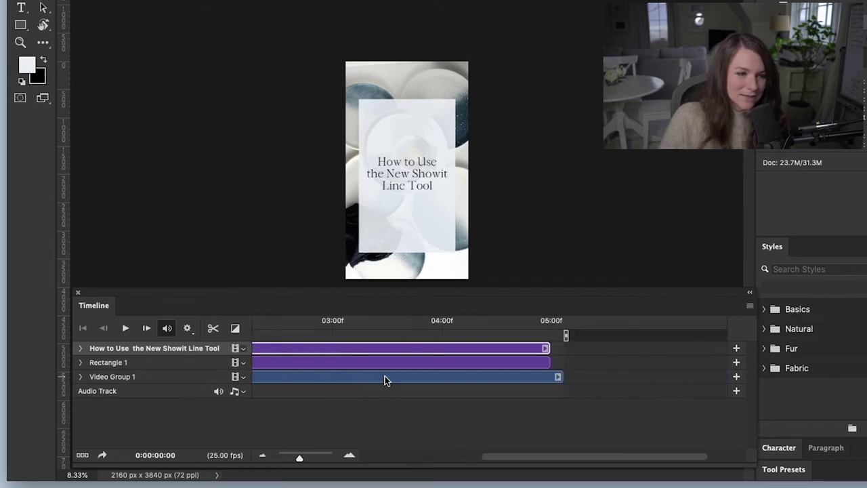
{"action": "left_click", "coordinate": [560, 378]}
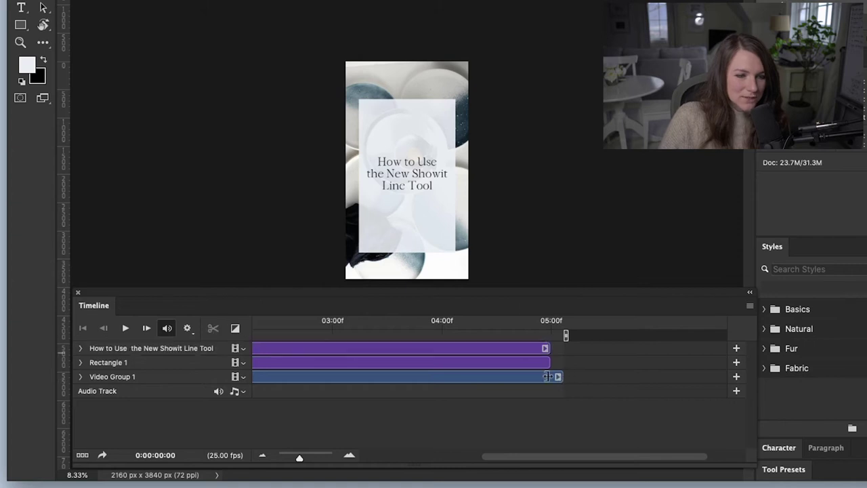
{"action": "left_click", "coordinate": [554, 324]}
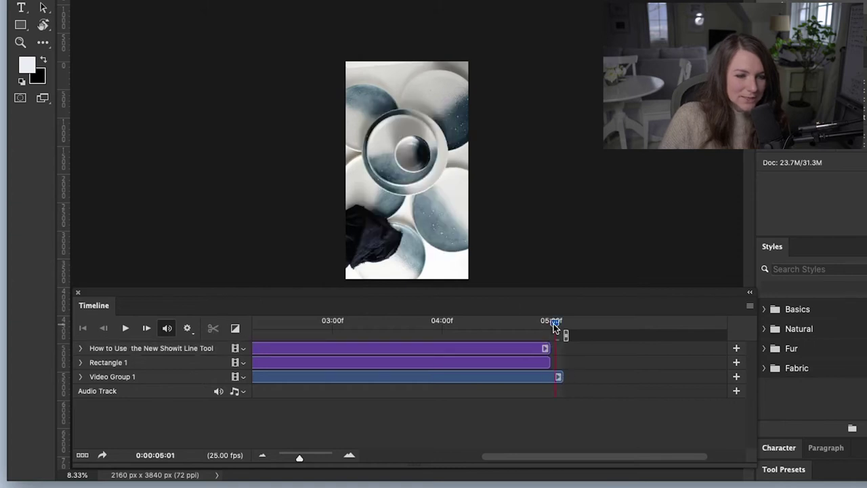
{"action": "mouse_move", "coordinate": [554, 325]}
{"action": "left_mouse_down"}
{"action": "mouse_move", "coordinate": [546, 326]}
{"action": "mouse_move", "coordinate": [556, 331]}
{"action": "left_mouse_up"}
{"action": "left_click", "coordinate": [552, 363]}
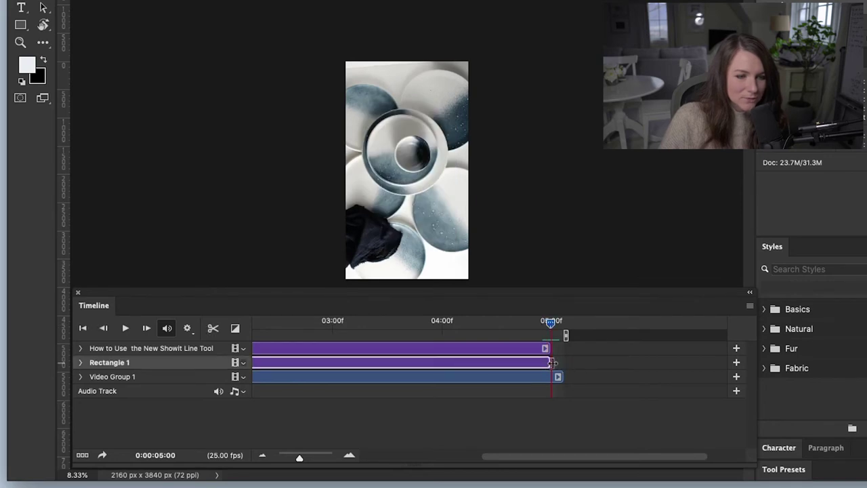
{"action": "mouse_move", "coordinate": [552, 363]}
{"action": "left_mouse_down"}
{"action": "mouse_move", "coordinate": [562, 350]}
{"action": "mouse_move", "coordinate": [566, 358]}
{"action": "left_mouse_up"}
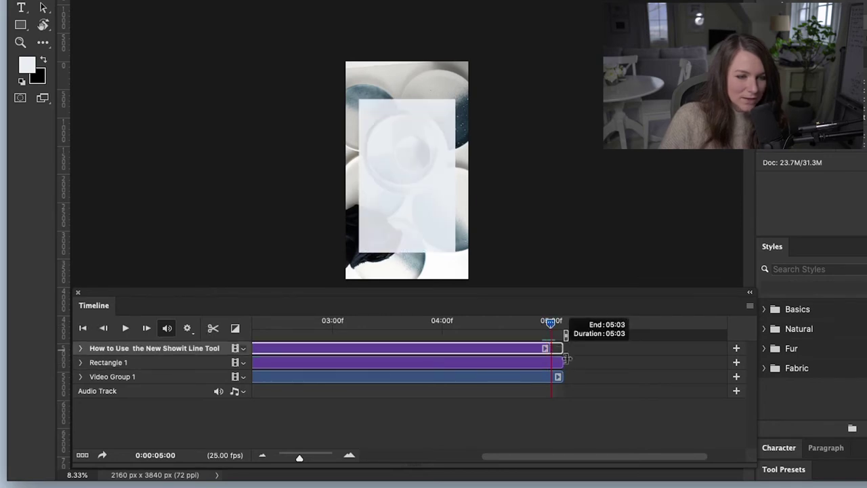
{"action": "scroll", "coordinate": [580, 392], "scroll_direction": "left", "scroll_amount": 5}
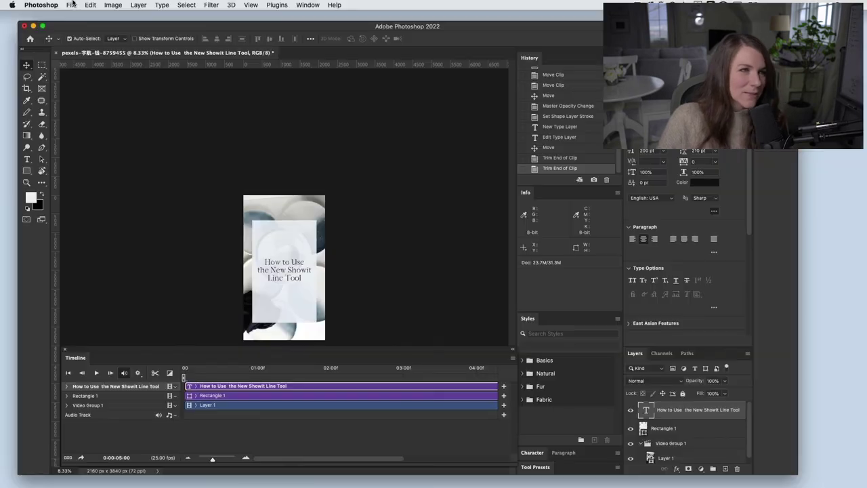
{"action": "left_click", "coordinate": [71, 5]}
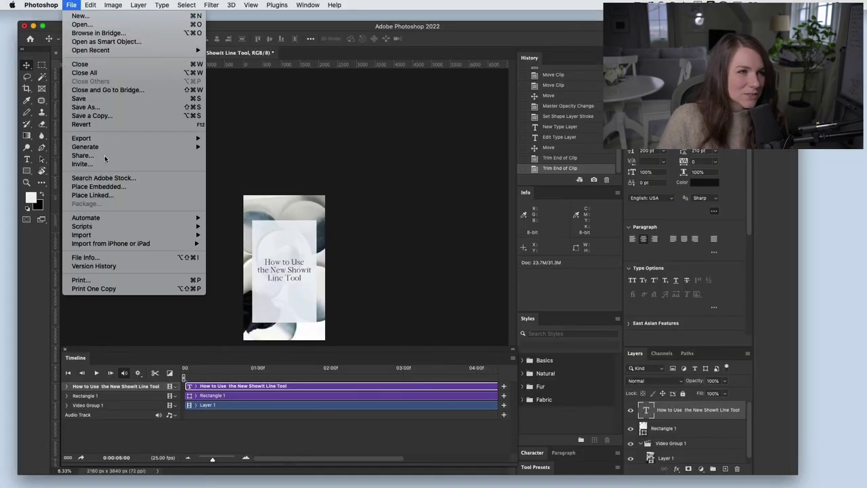
{"action": "mouse_move", "coordinate": [102, 138]}
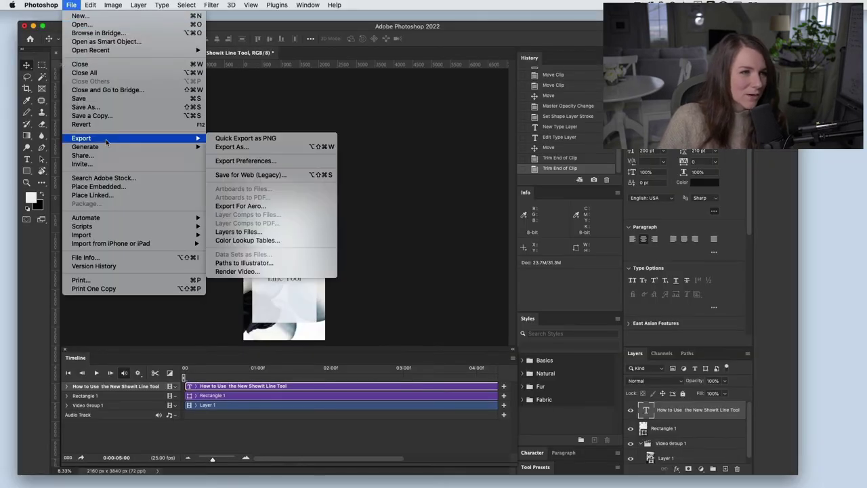
{"action": "left_click", "coordinate": [248, 272]}
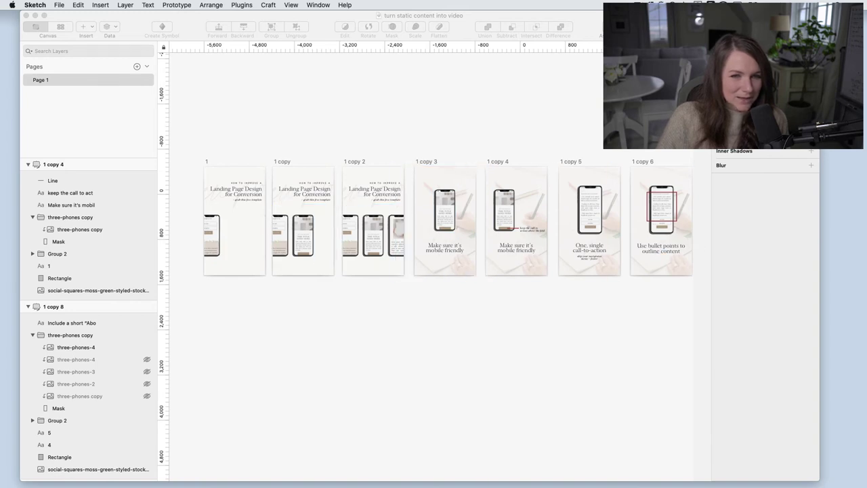
{"action": "scroll", "coordinate": [551, 138], "scroll_direction": "right", "scroll_amount": 2}
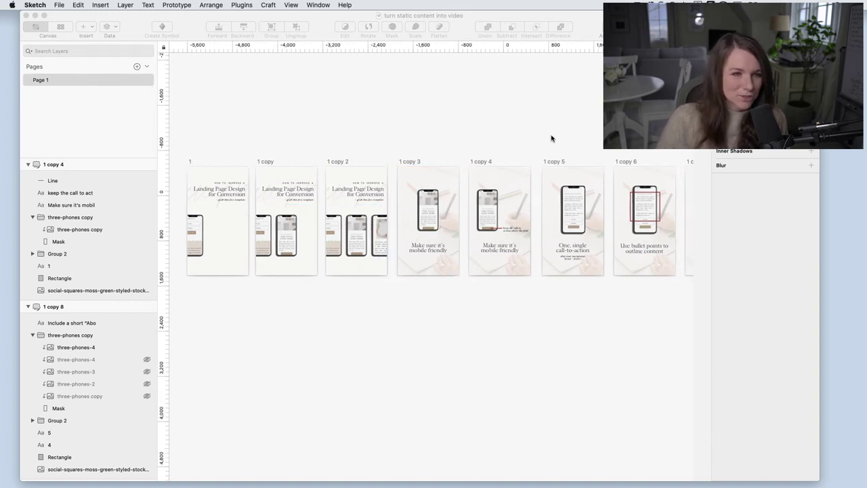
{"action": "scroll", "coordinate": [551, 138], "scroll_direction": "right", "scroll_amount": 3}
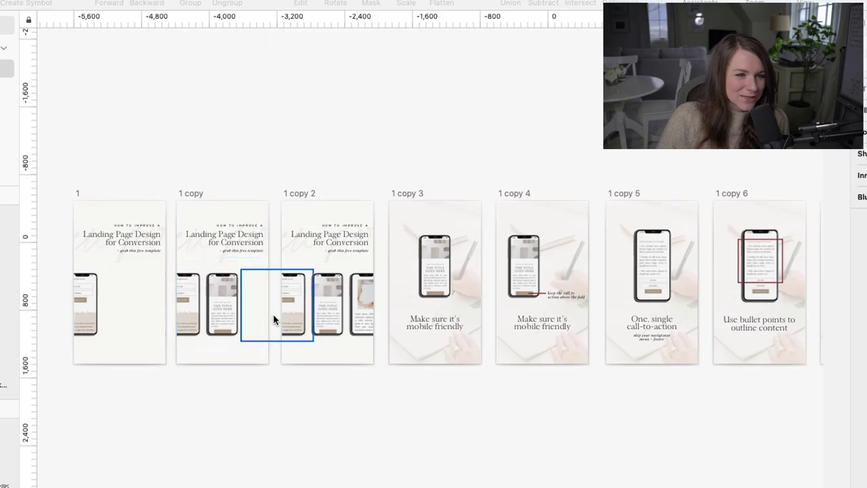
{"action": "scroll", "coordinate": [338, 304], "scroll_direction": "right", "scroll_amount": 2}
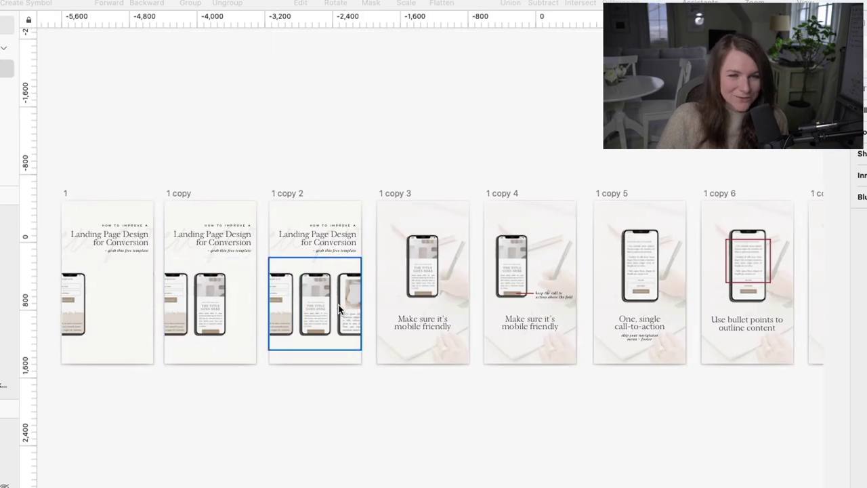
{"action": "scroll", "coordinate": [333, 311], "scroll_direction": "right", "scroll_amount": 4}
{"action": "scroll", "coordinate": [337, 317], "scroll_direction": "right", "scroll_amount": 3}
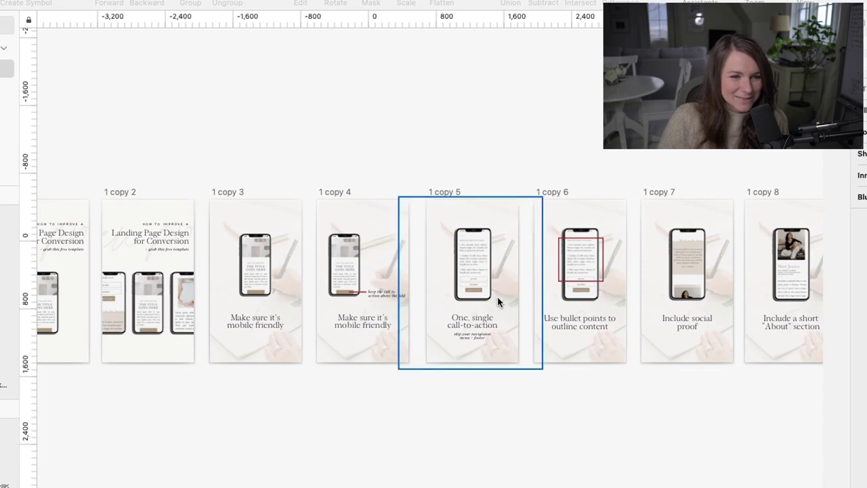
{"action": "scroll", "coordinate": [498, 298], "scroll_direction": "right", "scroll_amount": 3}
{"action": "scroll", "coordinate": [521, 349], "scroll_direction": "right", "scroll_amount": 3}
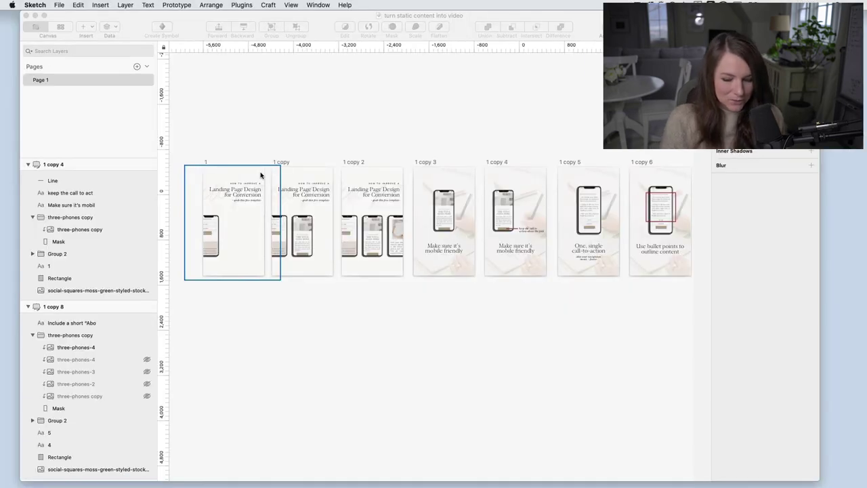
{"action": "left_click", "coordinate": [277, 160]}
Fit all ten slide artboards in view and select them.
{"action": "key", "text": "super+minus"}
{"action": "scroll", "coordinate": [279, 183], "scroll_direction": "right", "scroll_amount": 2}
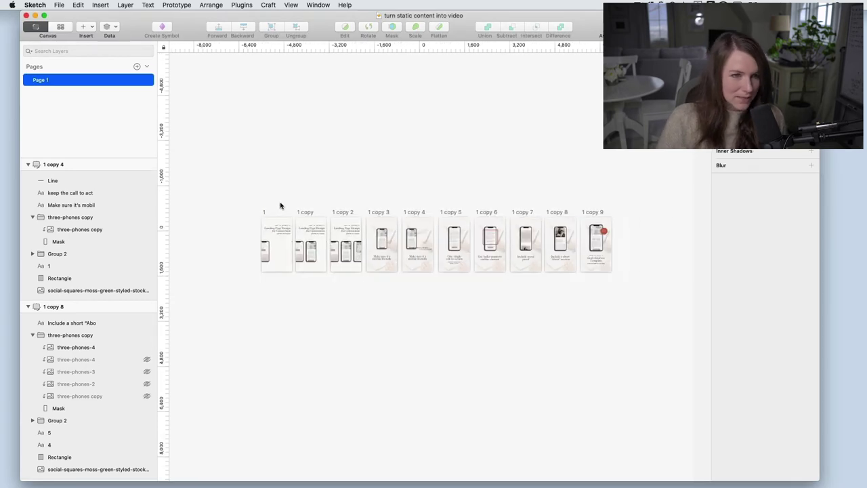
{"action": "left_click_drag", "start_coordinate": [280, 204], "coordinate": [592, 225]}
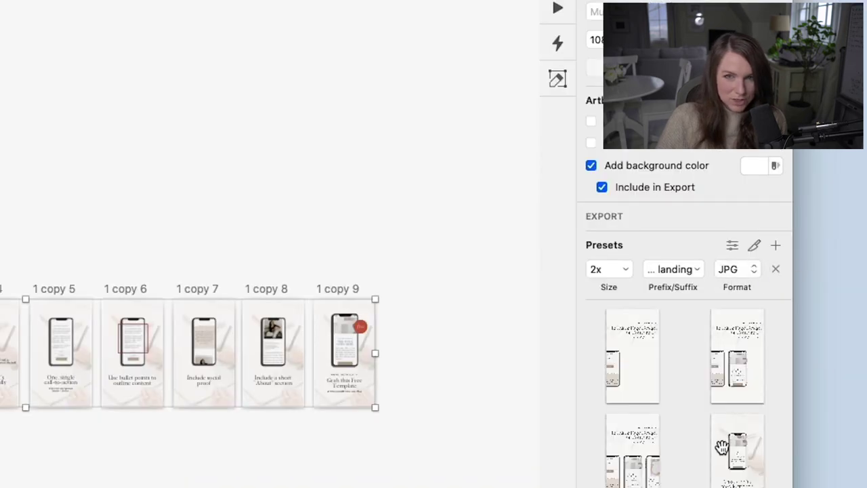
{"action": "scroll", "coordinate": [723, 443], "scroll_direction": "down", "scroll_amount": 3}
{"action": "scroll", "coordinate": [723, 444], "scroll_direction": "up", "scroll_amount": 1}
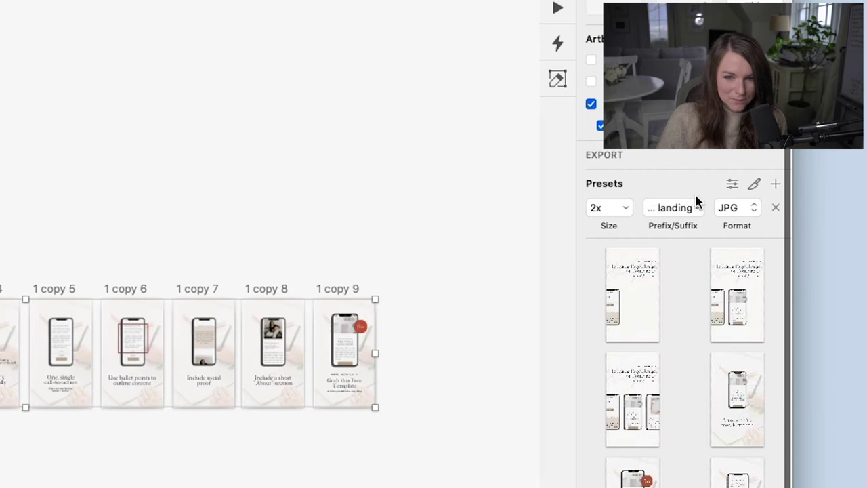
Export the selected artboards as 2x JPGs with the 'landing' suffix to the Desktop.
{"action": "left_click", "coordinate": [729, 213]}
{"action": "left_click", "coordinate": [732, 206]}
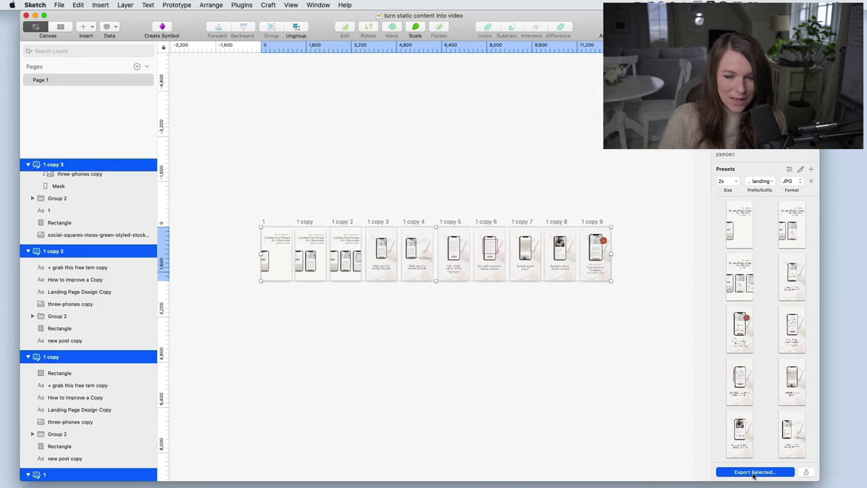
{"action": "left_click", "coordinate": [754, 472]}
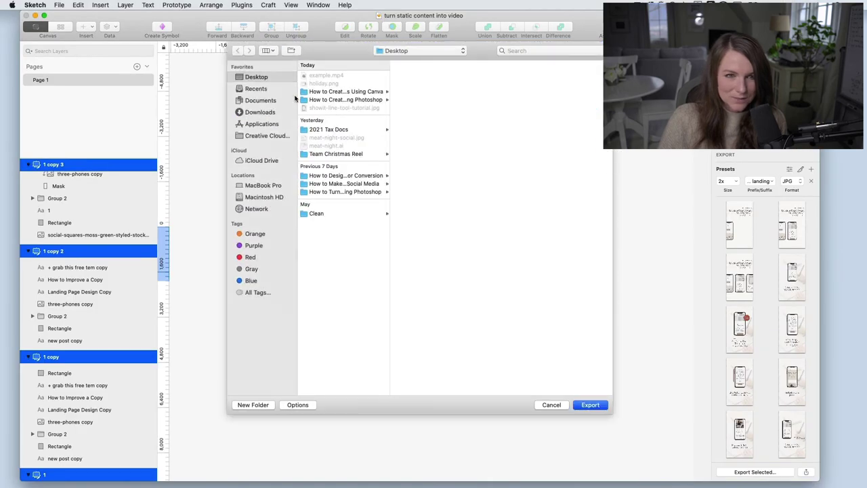
{"action": "key", "text": "Return"}
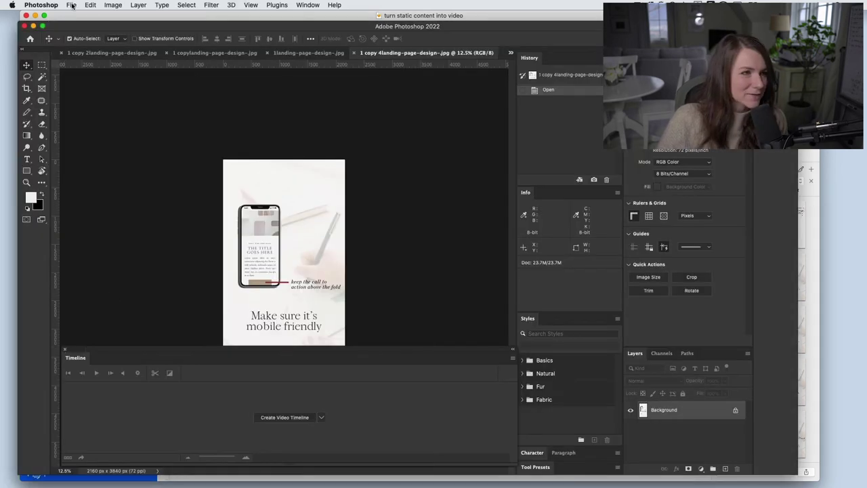
Load the ten open landing-page JPGs into one stack as layers, sorted by name.
{"action": "left_click", "coordinate": [72, 5]}
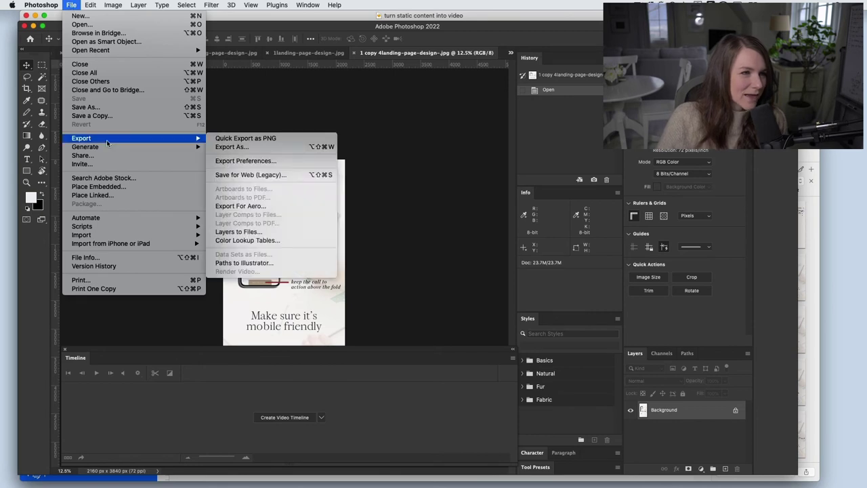
{"action": "mouse_move", "coordinate": [135, 227]}
{"action": "left_click", "coordinate": [248, 292]}
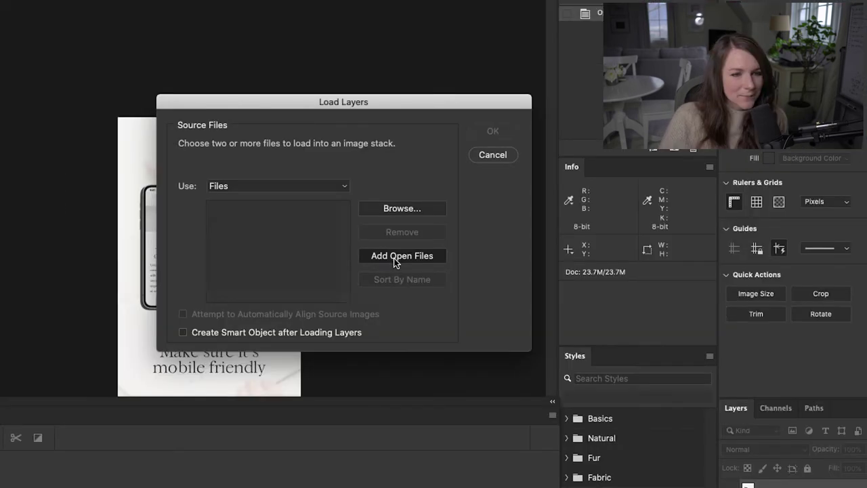
{"action": "left_click", "coordinate": [410, 256]}
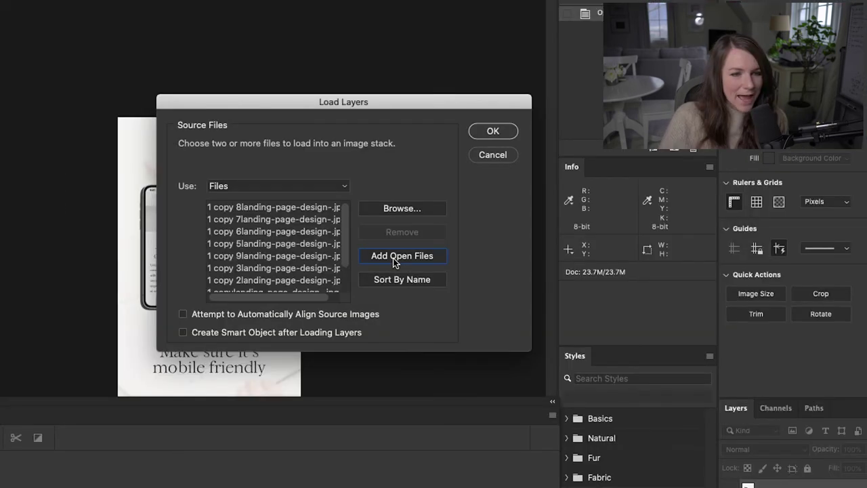
{"action": "left_click", "coordinate": [401, 280]}
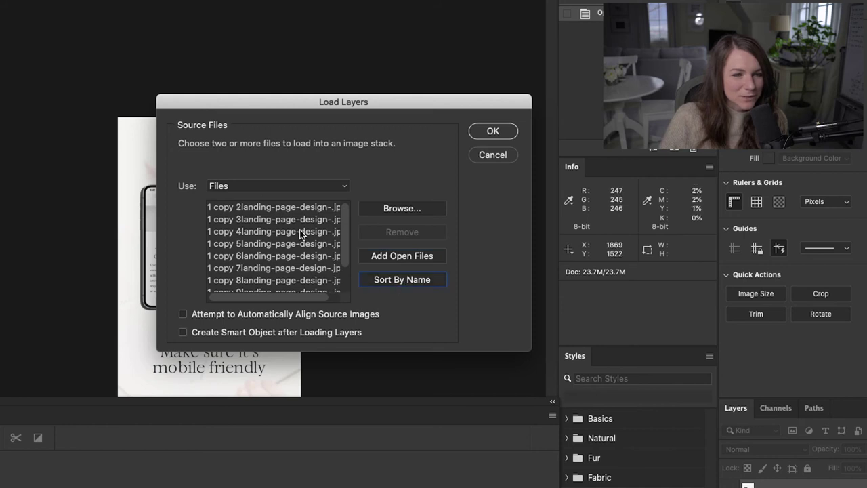
{"action": "left_click", "coordinate": [502, 132]}
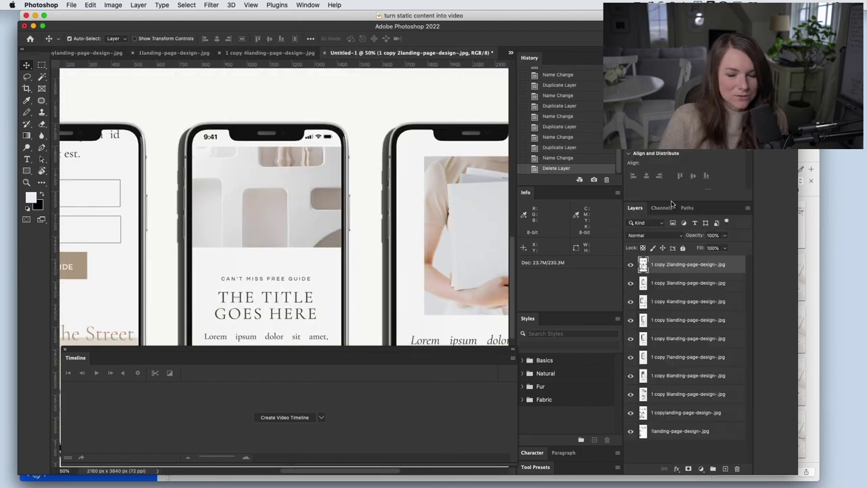
{"action": "key", "text": "super+minus"}
{"action": "key", "text": "super+minus"}
{"action": "key", "text": "super+minus"}
{"action": "key", "text": "super+minus"}
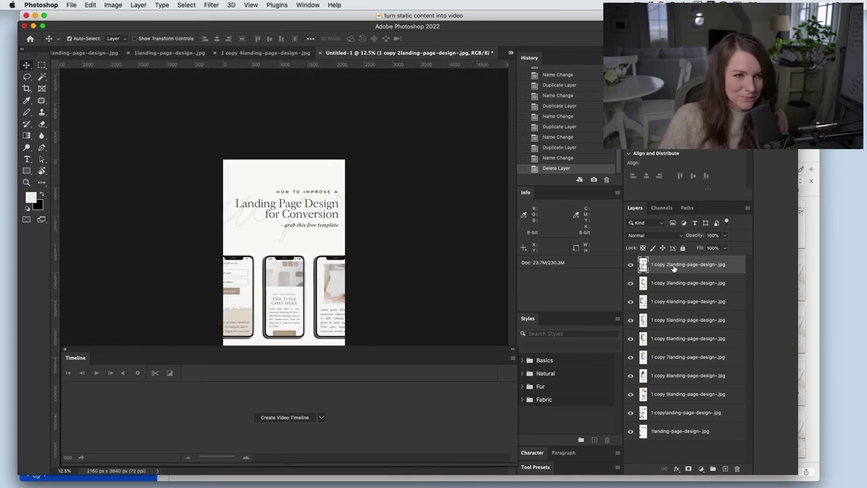
Move the first two slides to the top of the layers and create a video timeline.
{"action": "key", "text": "super+shift+bracketright"}
{"action": "left_click", "coordinate": [307, 5]}
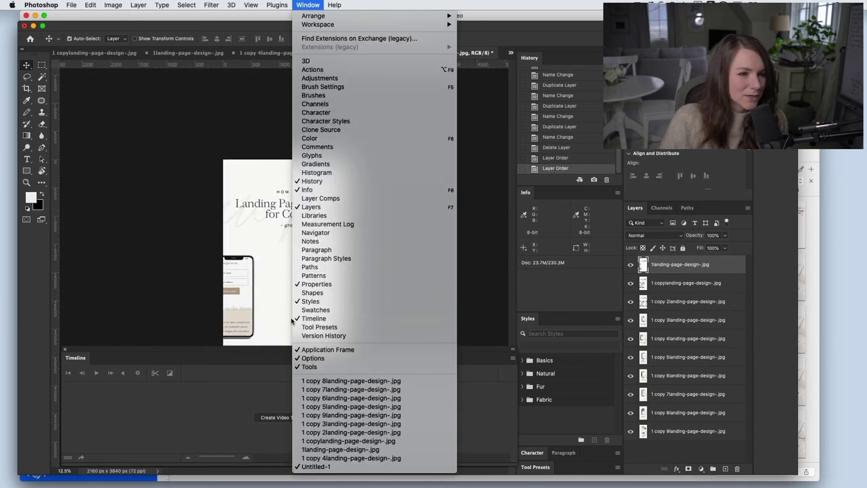
{"action": "left_click", "coordinate": [239, 387]}
{"action": "left_click", "coordinate": [278, 420]}
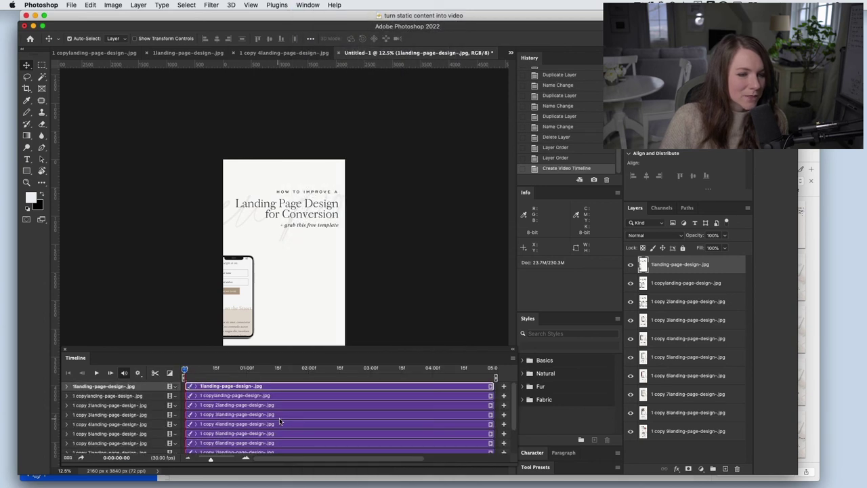
Trim the first three slide clips to about 14 frames and line them up back-to-back.
{"action": "left_click_drag", "start_coordinate": [492, 386], "coordinate": [207, 385]}
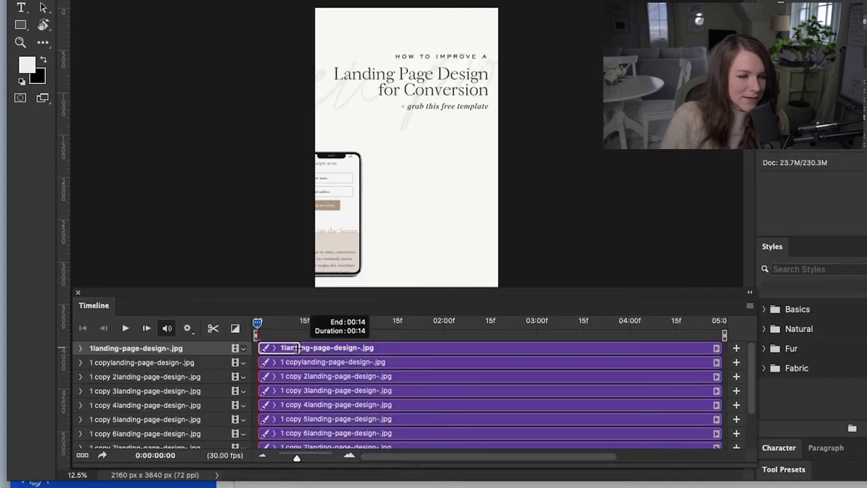
{"action": "left_click_drag", "start_coordinate": [720, 364], "coordinate": [290, 362]}
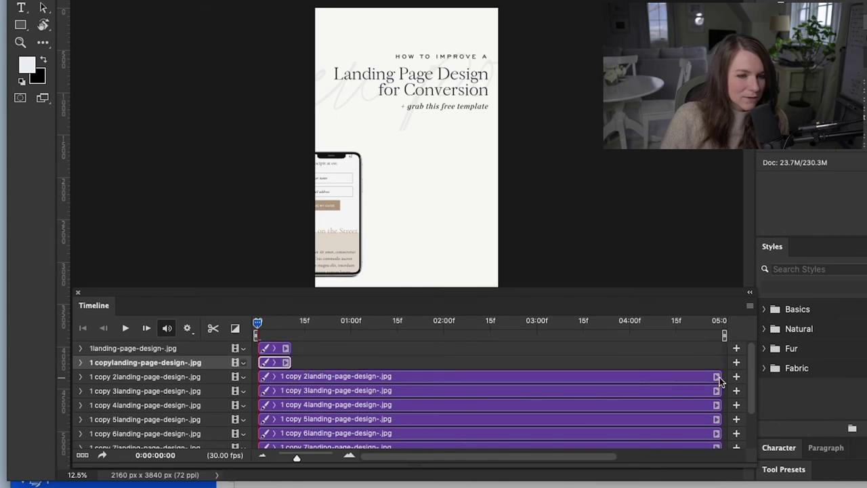
{"action": "left_click_drag", "start_coordinate": [721, 381], "coordinate": [291, 376]}
{"action": "key", "text": "space"}
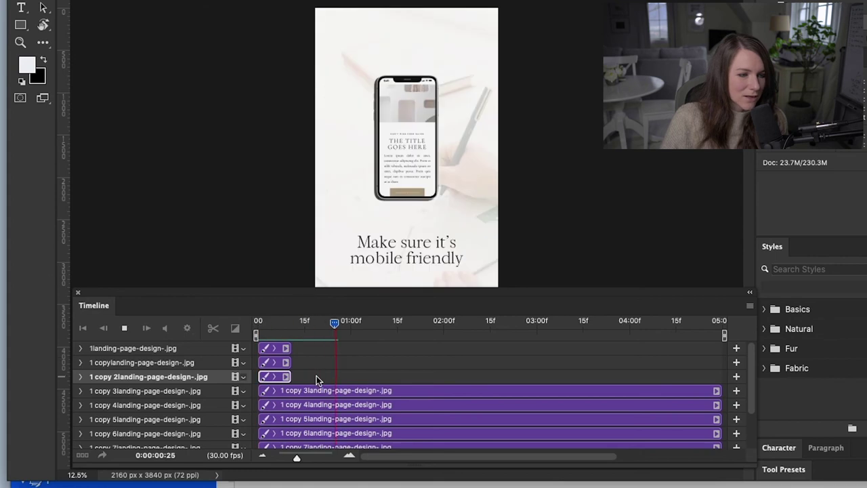
{"action": "key", "text": "space"}
{"action": "mouse_move", "coordinate": [284, 364]}
{"action": "left_mouse_down"}
{"action": "mouse_move", "coordinate": [329, 360]}
{"action": "mouse_move", "coordinate": [291, 349]}
{"action": "left_mouse_up"}
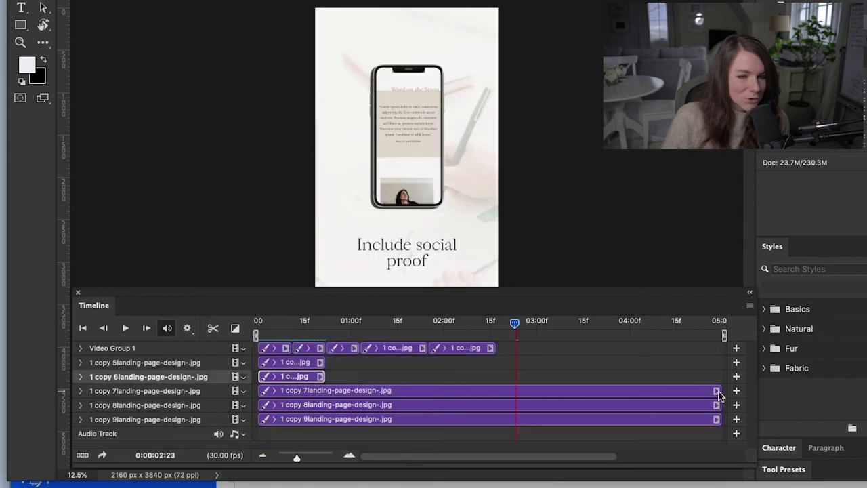
Shorten the seventh, eighth and ninth track clips to about 22 frames.
{"action": "left_click_drag", "start_coordinate": [717, 391], "coordinate": [326, 392]}
{"action": "left_click_drag", "start_coordinate": [718, 406], "coordinate": [326, 406]}
{"action": "left_click_drag", "start_coordinate": [717, 419], "coordinate": [325, 419]}
Append the remaining slide clips to Video Group 1 in sequence and play the slideshow.
{"action": "left_click_drag", "start_coordinate": [310, 363], "coordinate": [434, 350]}
{"action": "left_click_drag", "start_coordinate": [303, 364], "coordinate": [610, 348]}
{"action": "left_click_drag", "start_coordinate": [303, 362], "coordinate": [677, 348]}
{"action": "left_click_drag", "start_coordinate": [303, 363], "coordinate": [718, 348]}
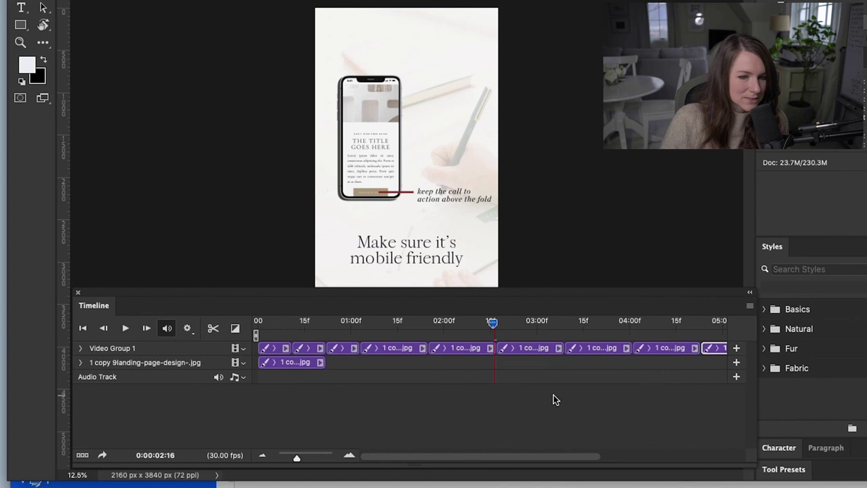
{"action": "left_click_drag", "start_coordinate": [289, 362], "coordinate": [719, 349]}
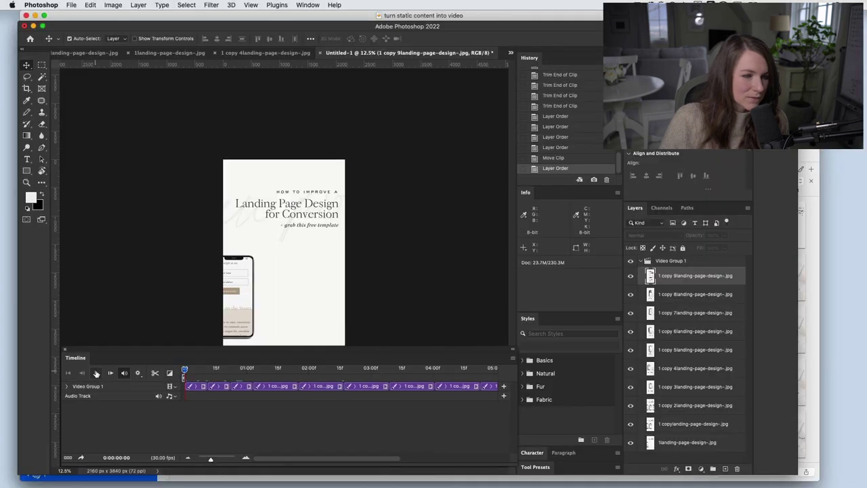
{"action": "left_click", "coordinate": [96, 374]}
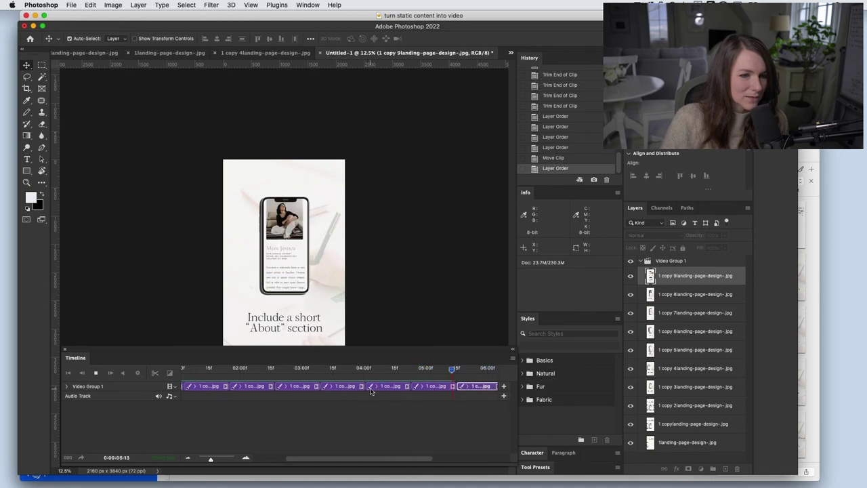
{"action": "left_click", "coordinate": [72, 5]}
{"action": "mouse_move", "coordinate": [99, 137]}
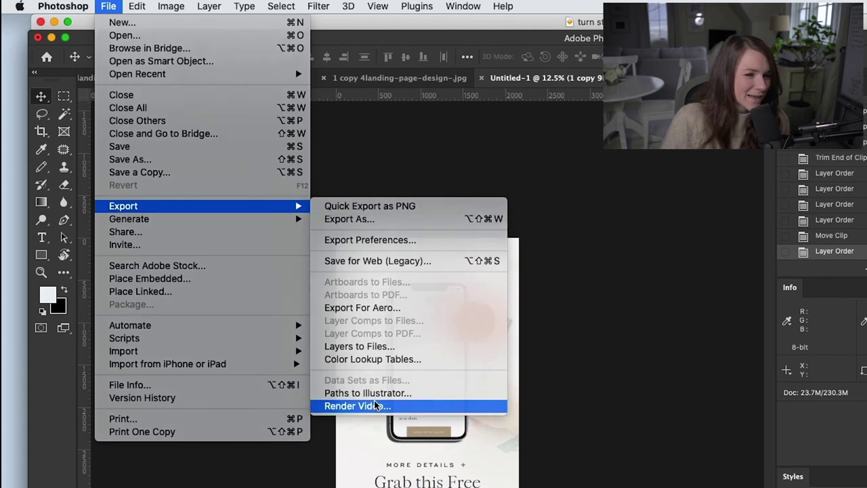
Open Render Video and name the output 'demo'.
{"action": "left_click", "coordinate": [375, 406]}
{"action": "type", "text": "demo"}
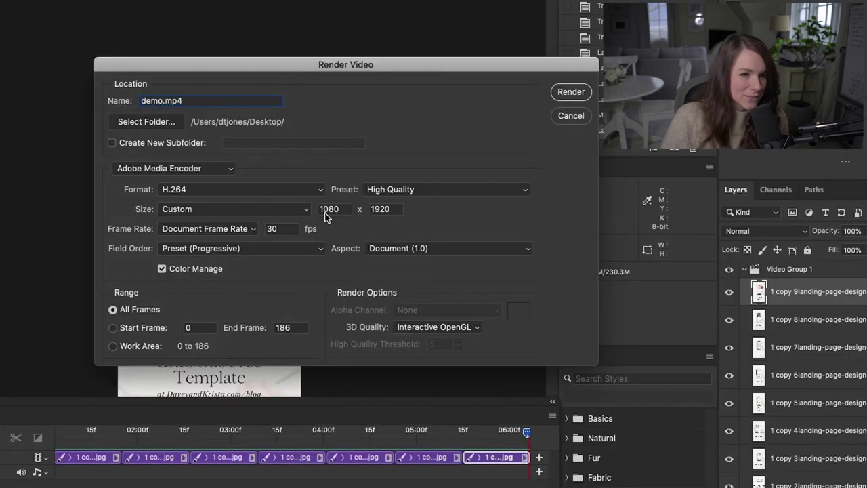